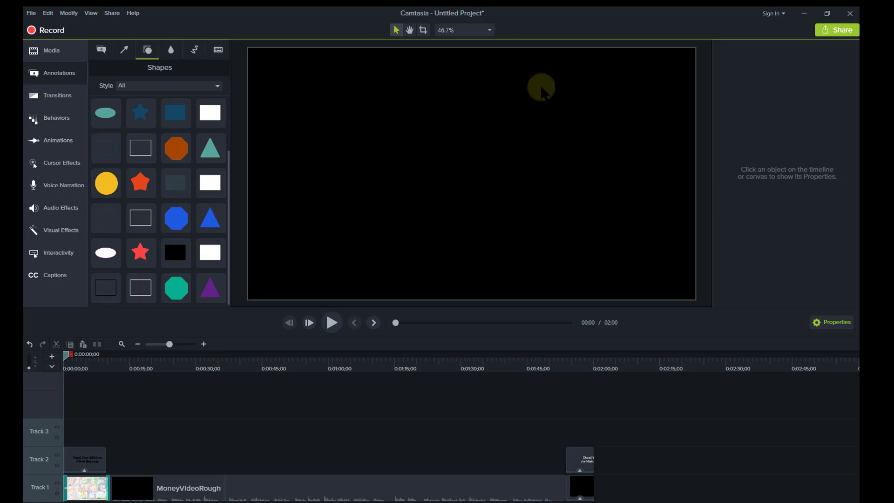
Add the morningcafe music from the media bin to the start of Track 3 and trim its end to match the other tracks
left_click(52, 58)
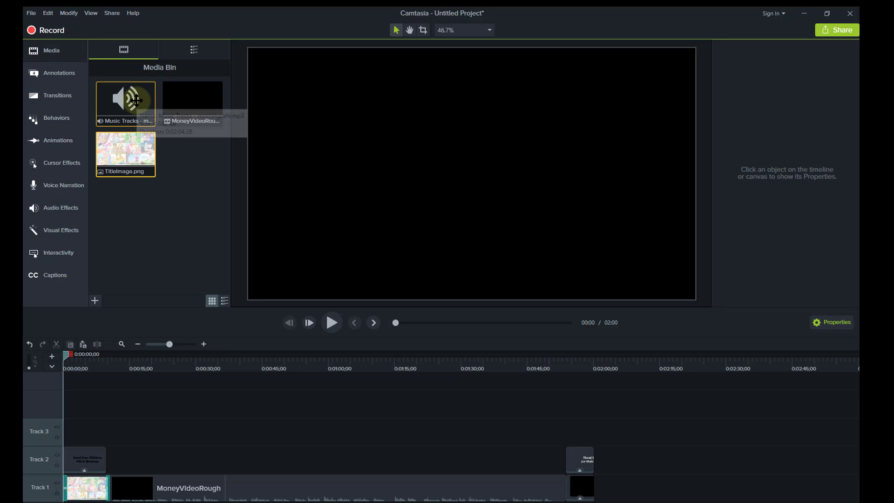
left_click_drag(126, 99, 57, 429)
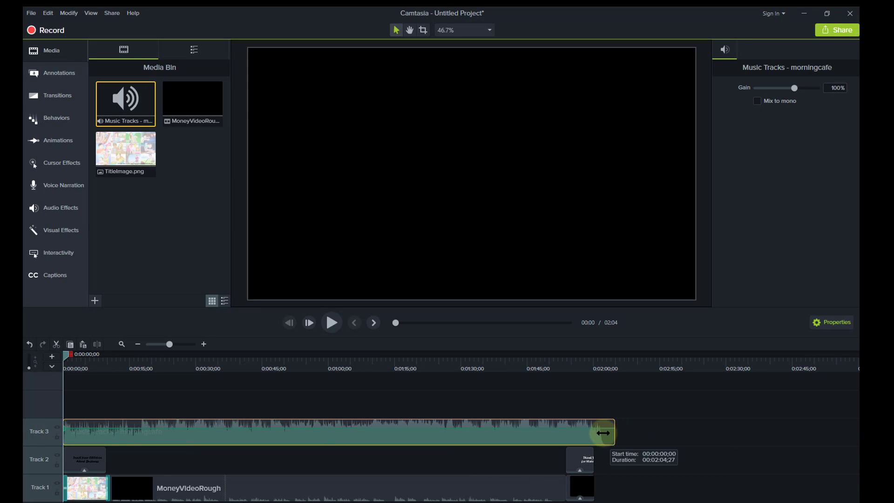
left_click_drag(603, 432, 591, 432)
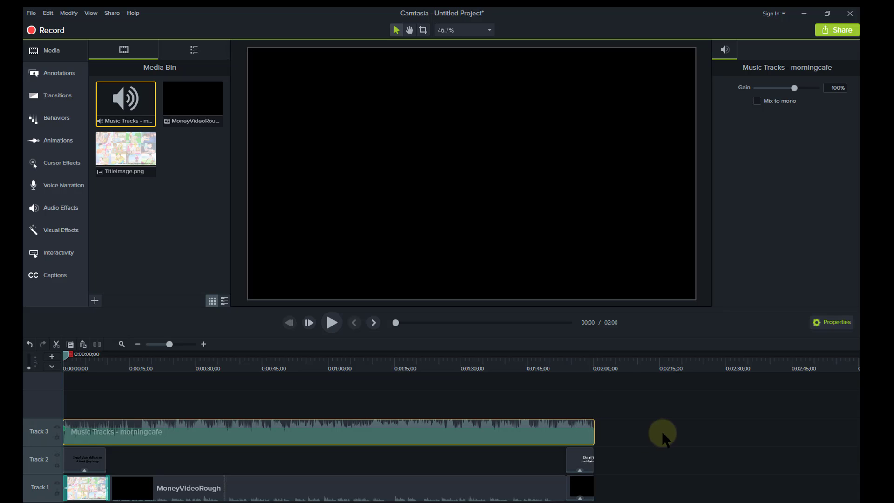
Play the opening seconds to hear the music with the title, and return the playhead to the start
left_click(332, 322)
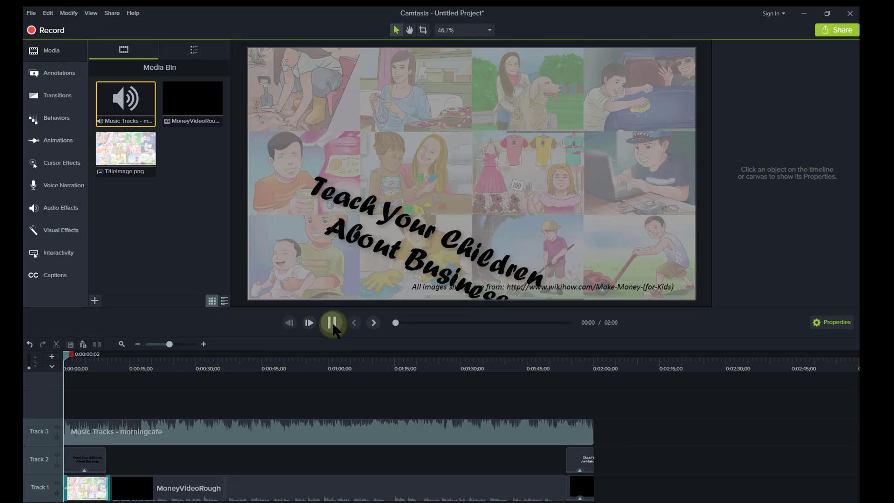
left_click(332, 322)
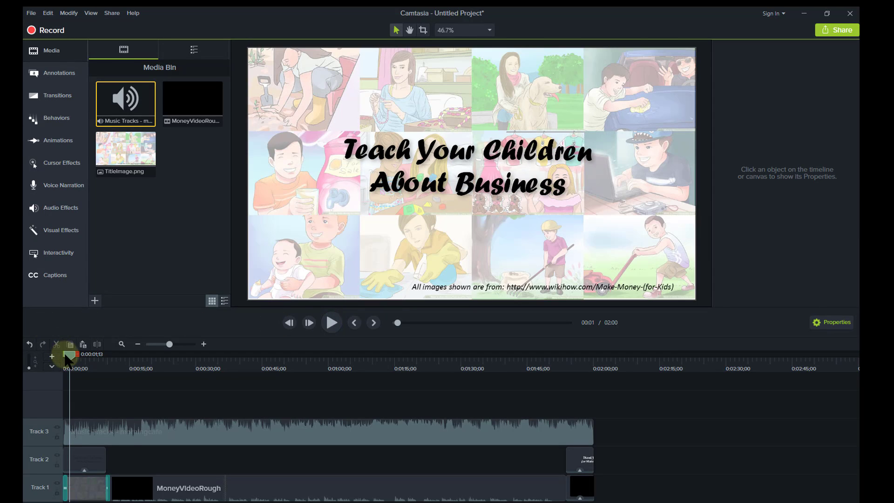
left_click_drag(69, 358, 64, 356)
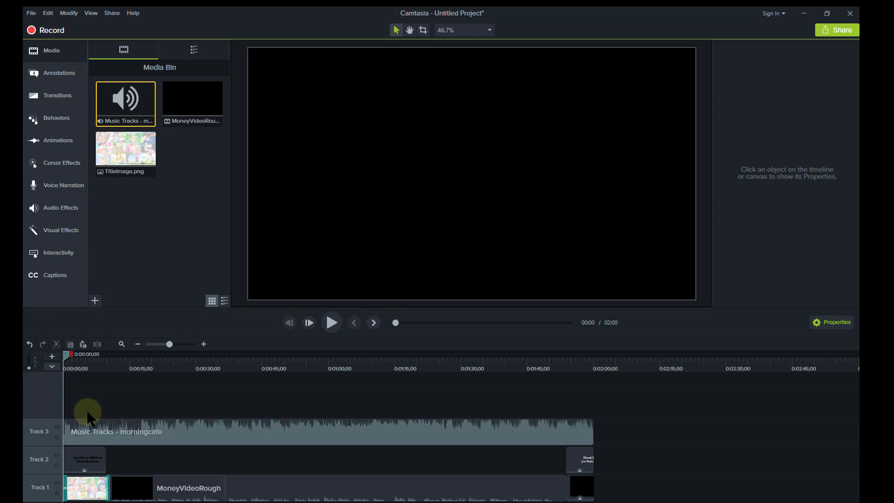
Lower the gain of the morningcafe music clip on Track 3 to 60% and play the opening to check the volume
left_click(169, 427)
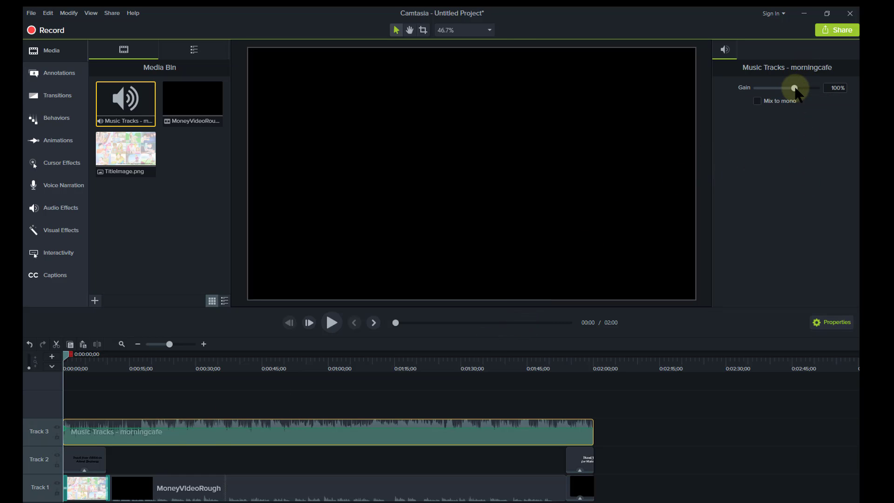
left_click_drag(795, 89, 785, 90)
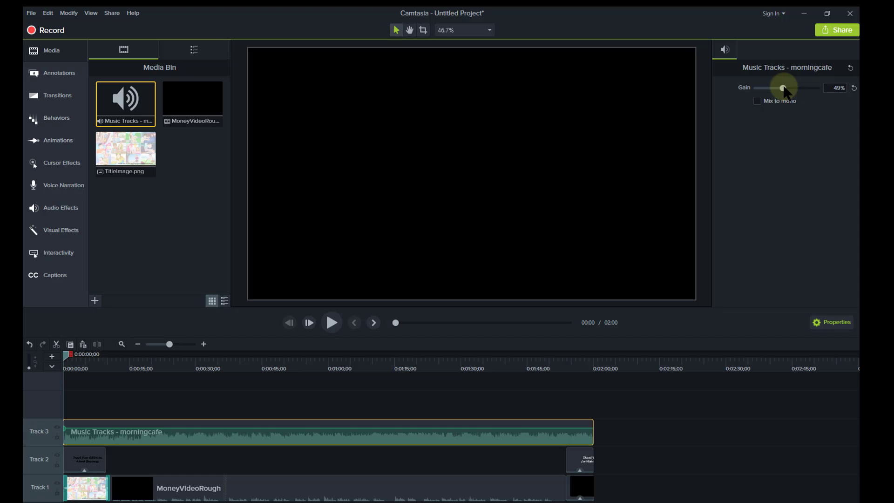
double_click(833, 88)
key("Return")
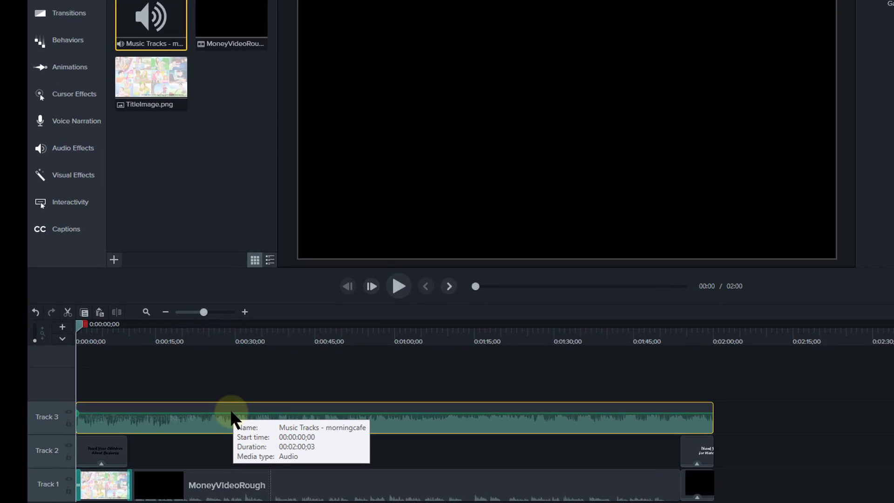
left_click_drag(231, 413, 231, 417)
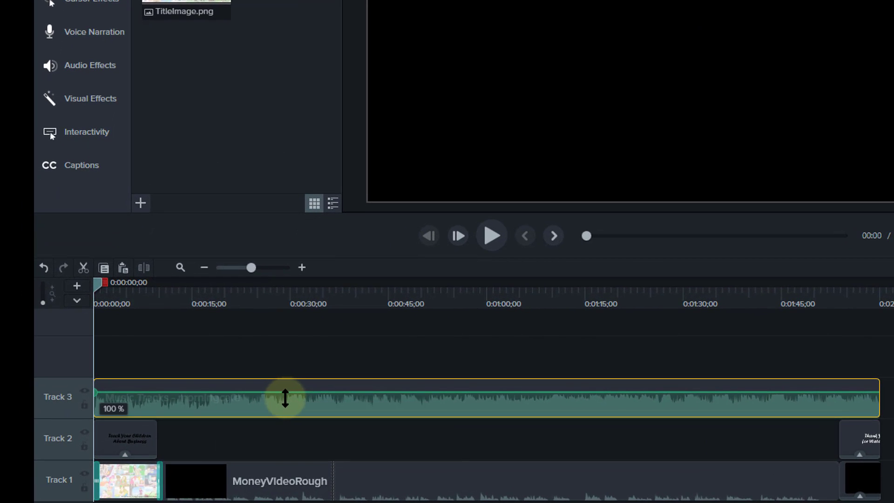
left_click_drag(285, 398, 283, 403)
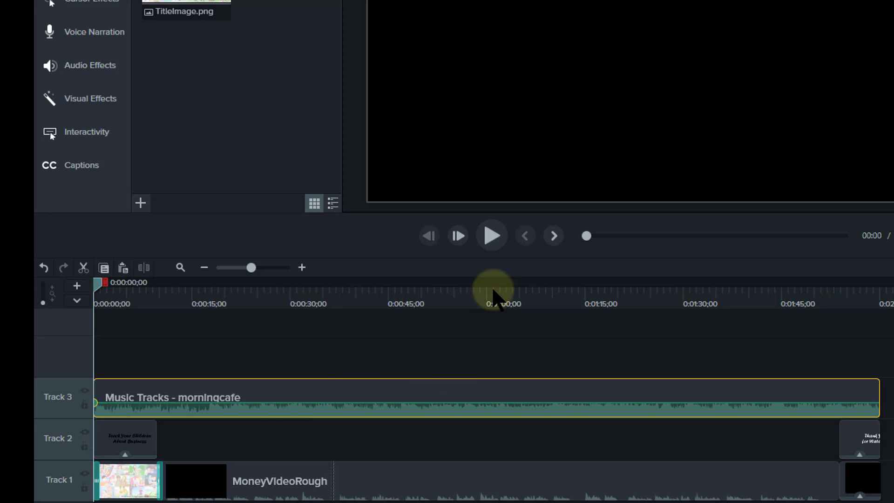
left_click(493, 234)
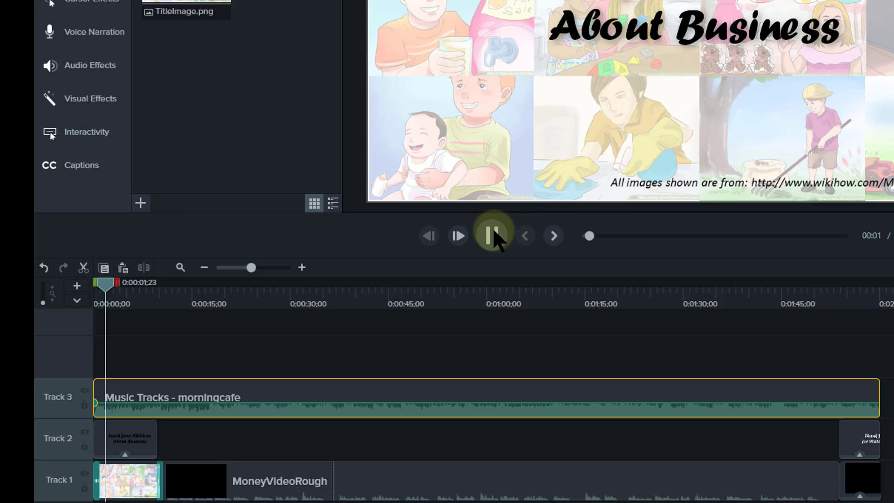
left_click(494, 231)
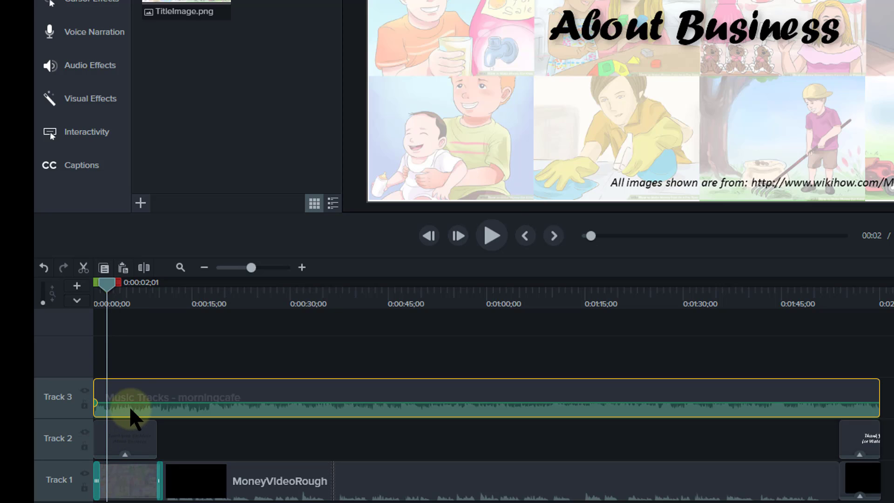
Add two audio points around the end of the opening title, lower the second to silence so the music fades down, and preview it
left_click(117, 408)
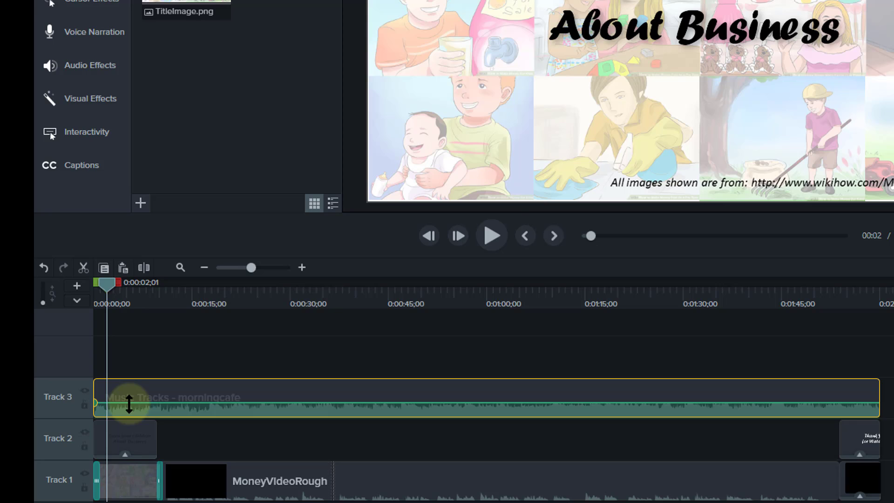
double_click(133, 403)
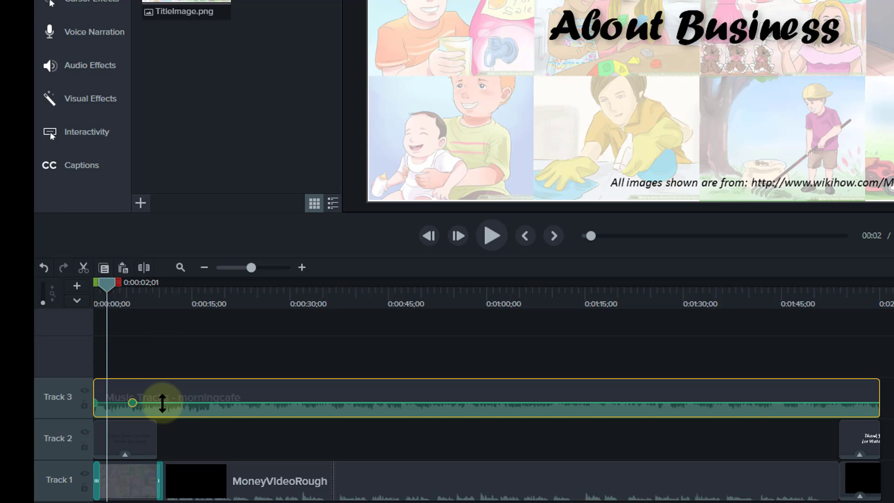
double_click(162, 403)
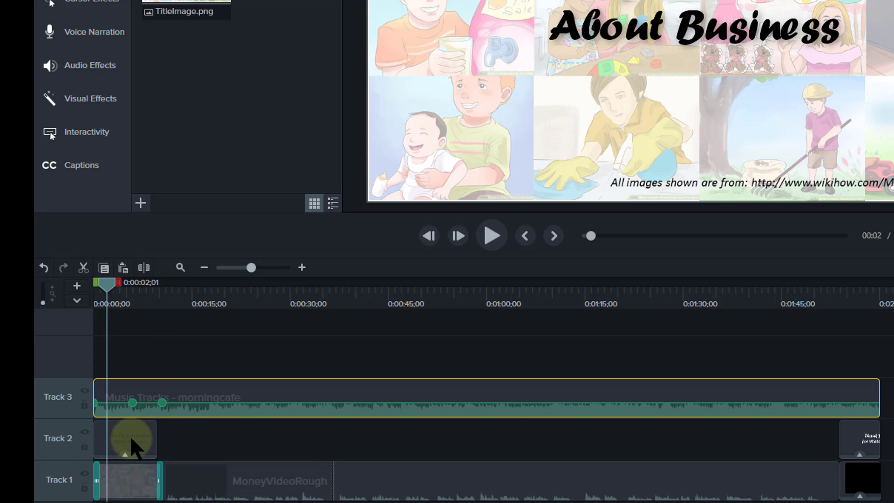
key("ctrl+Home")
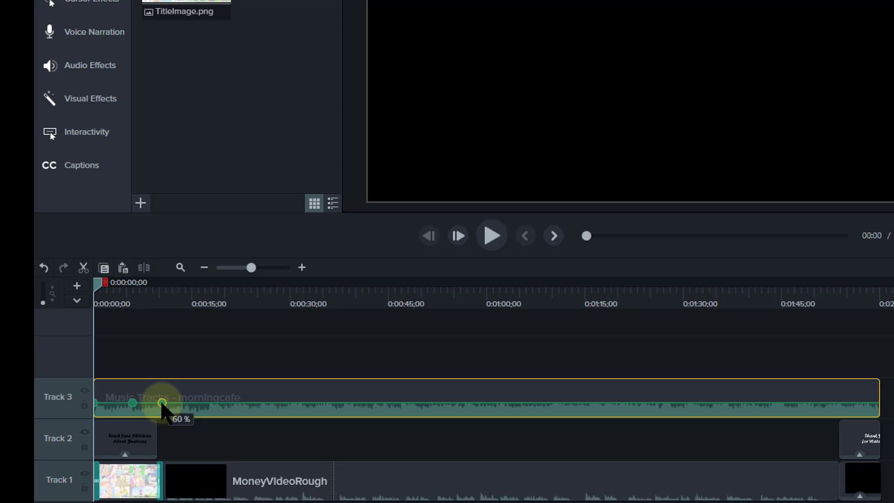
left_click_drag(162, 403, 162, 417)
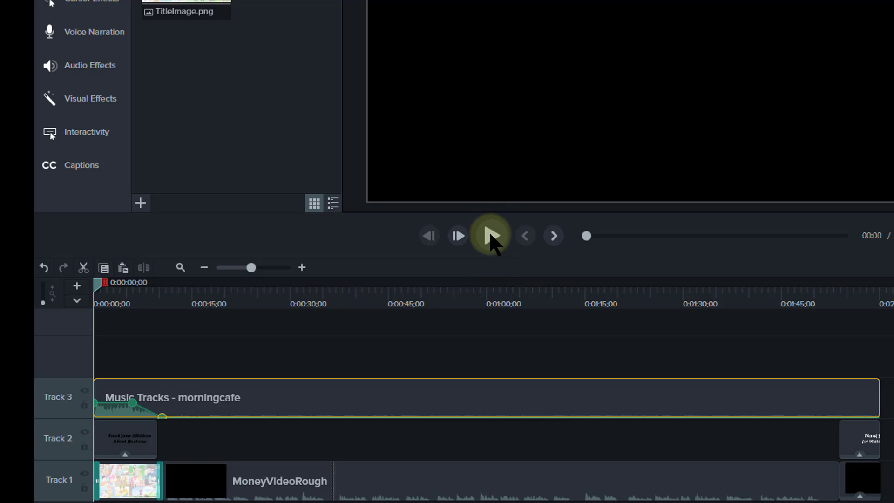
left_click(493, 238)
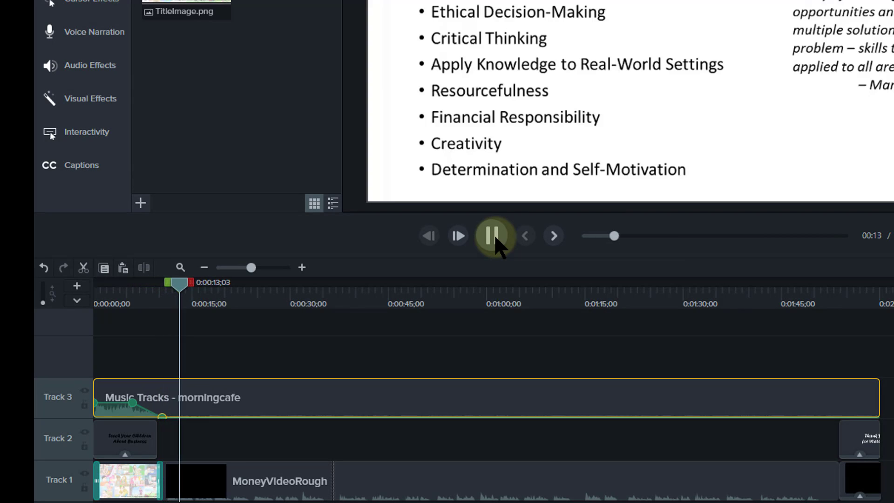
left_click(494, 236)
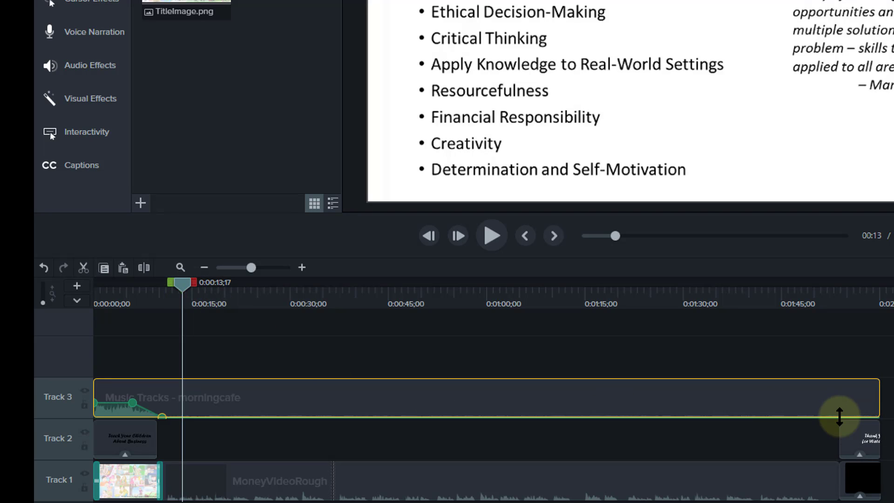
Add two audio points over the closing title, raise the second to the intro's music level, and preview from about 1:51
double_click(839, 416)
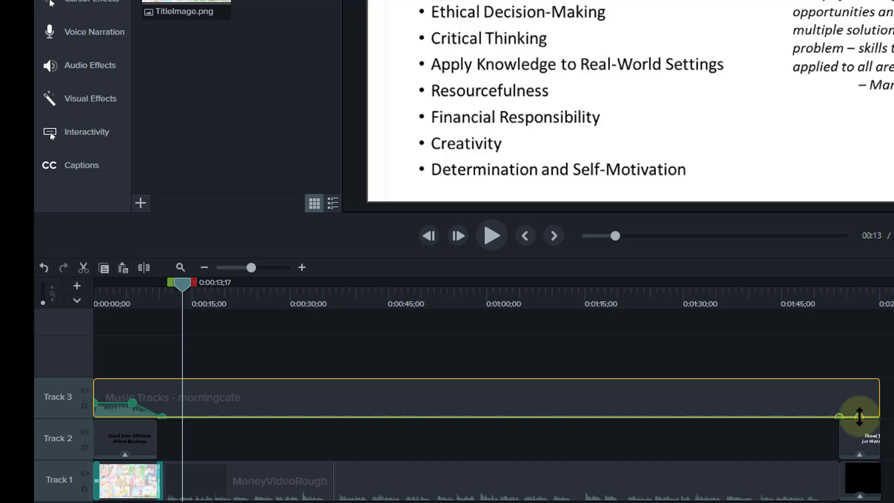
double_click(859, 416)
left_click_drag(859, 415, 860, 396)
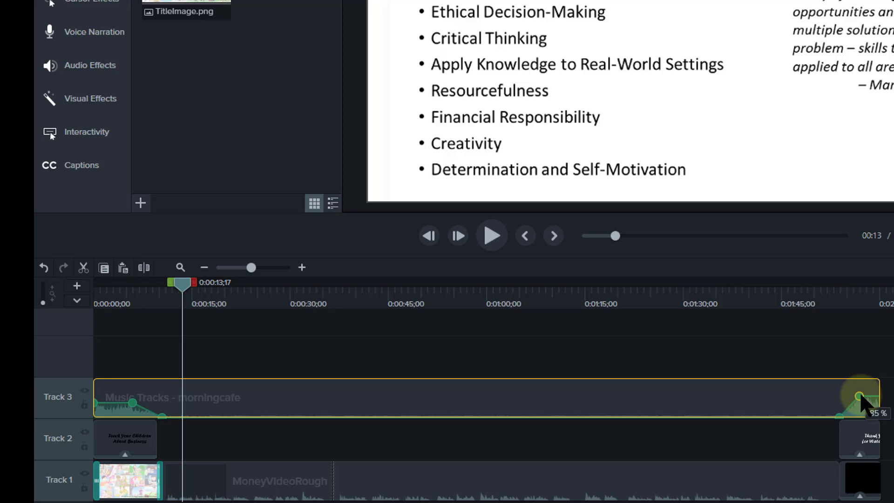
left_click_drag(860, 397, 860, 402)
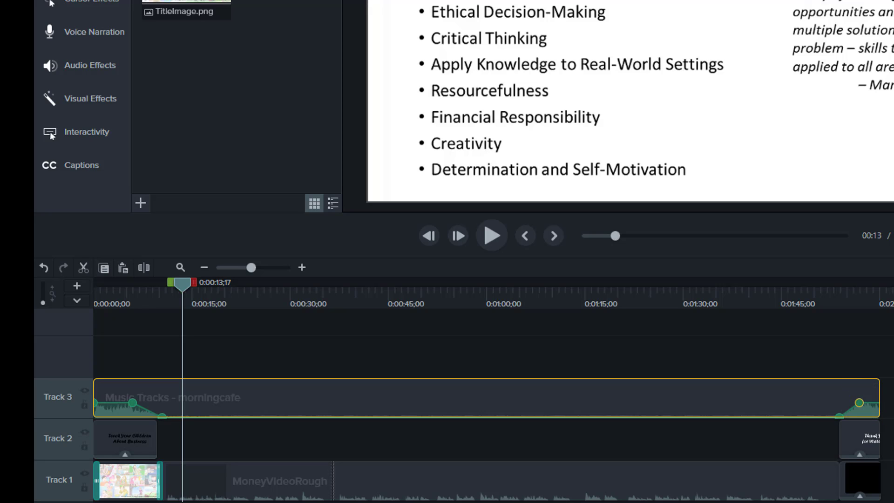
left_click(823, 301)
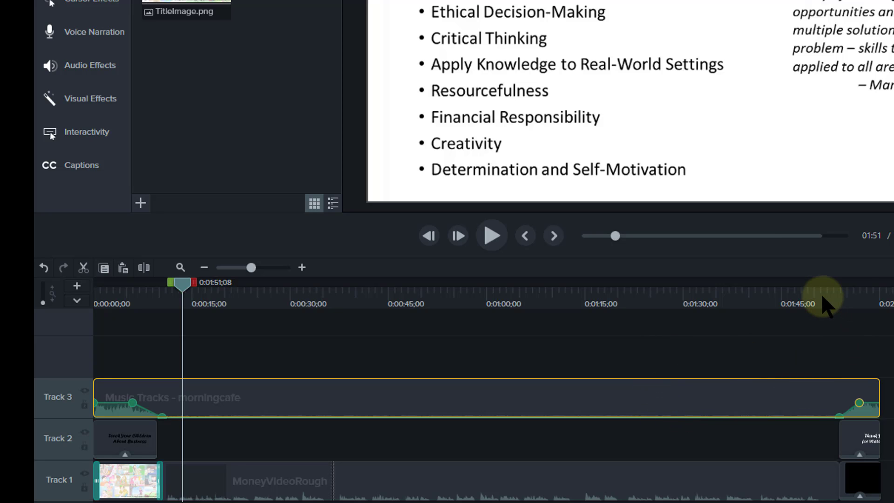
left_click(491, 239)
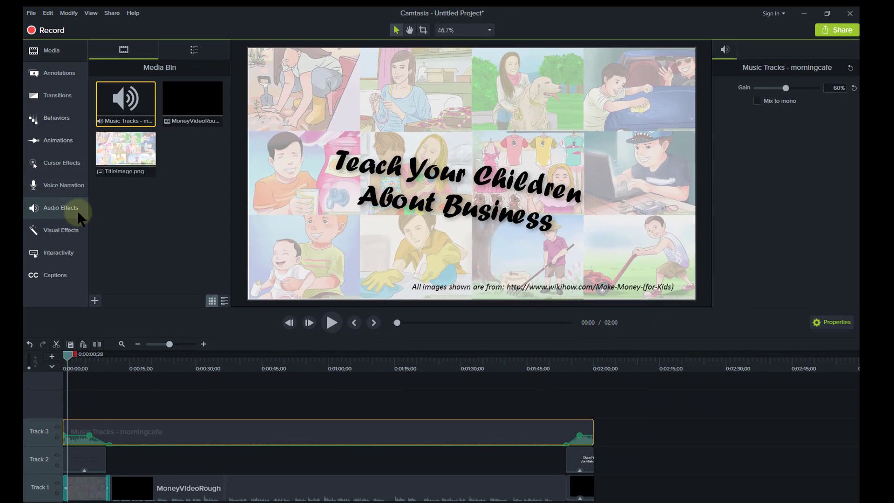
Apply the Fade Out audio effect to the end of the music clip and play the ending from about 1:51
left_click(55, 210)
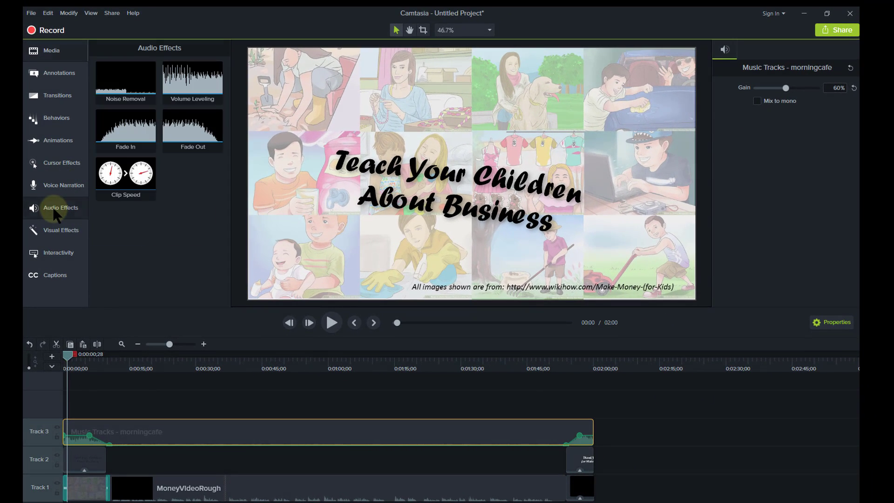
left_click(202, 126)
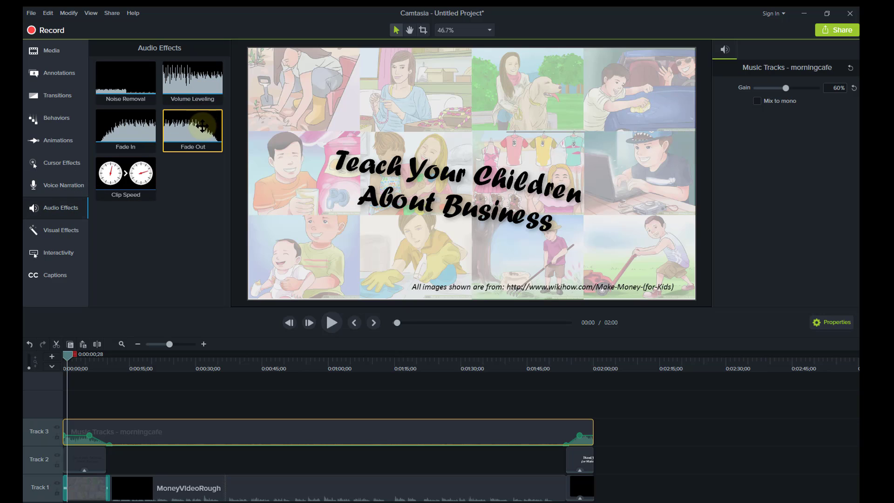
left_click_drag(201, 126, 579, 433)
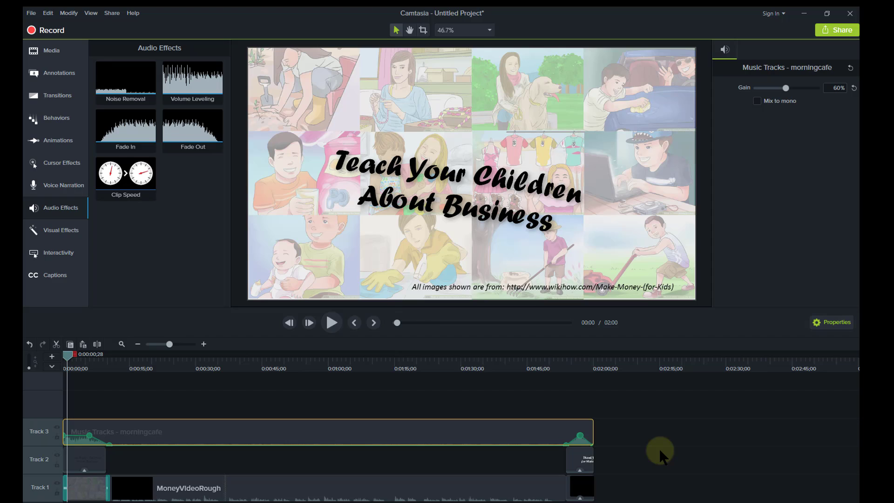
left_click(553, 363)
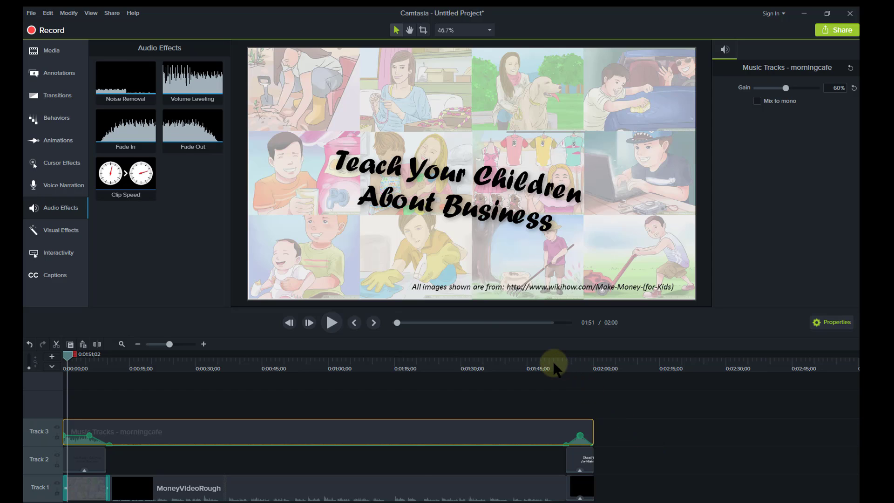
left_click(331, 322)
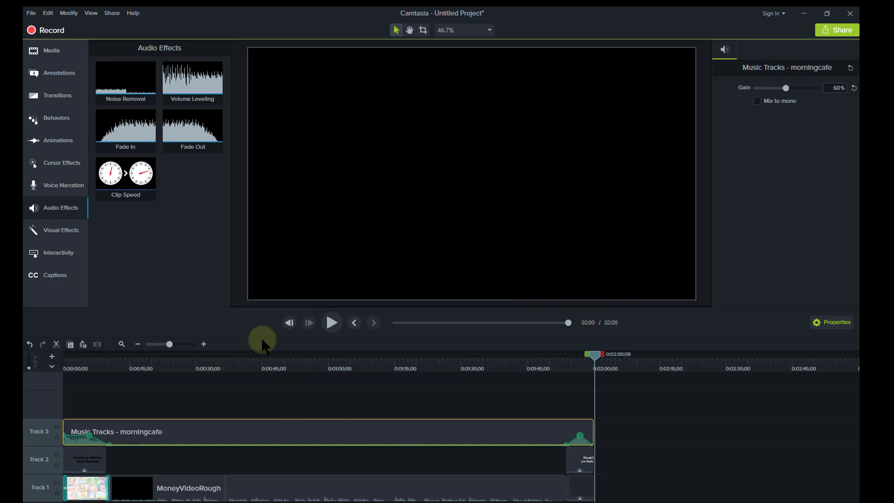
Move the playhead to the Financial Rewards slide at about 1:02 and play the video from there
left_click(274, 362)
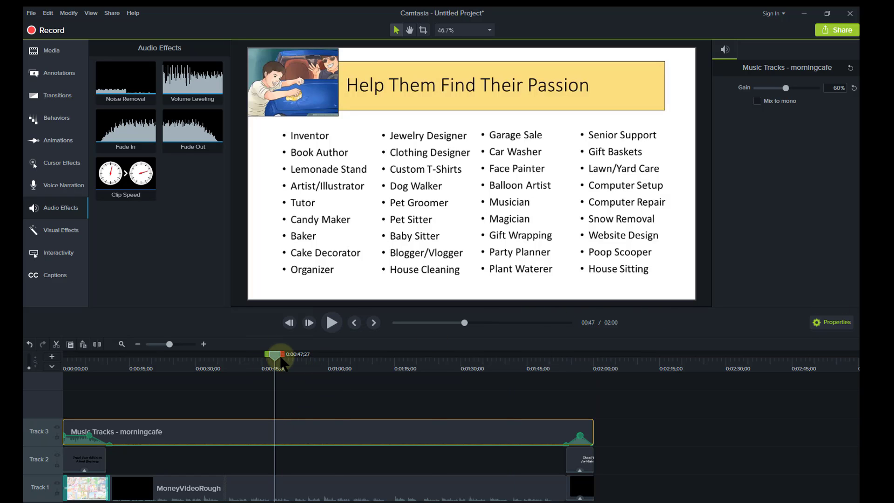
left_click_drag(281, 358, 333, 357)
left_click_drag(336, 357, 337, 365)
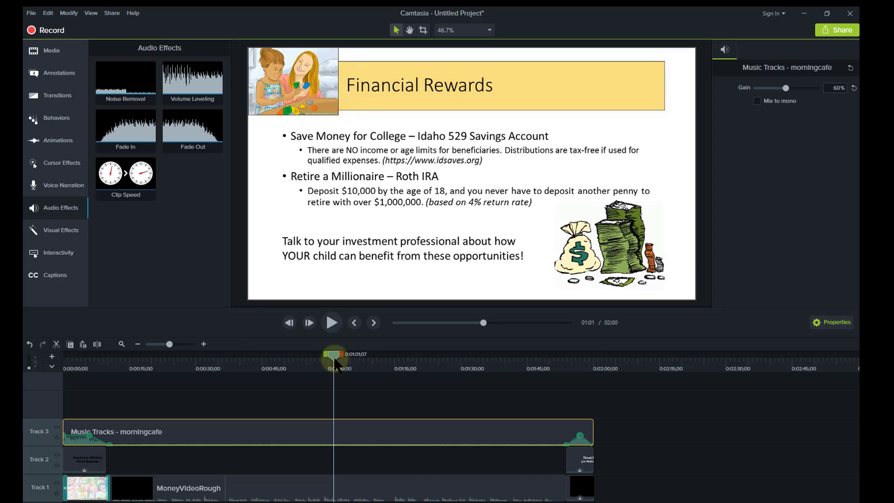
left_click(332, 322)
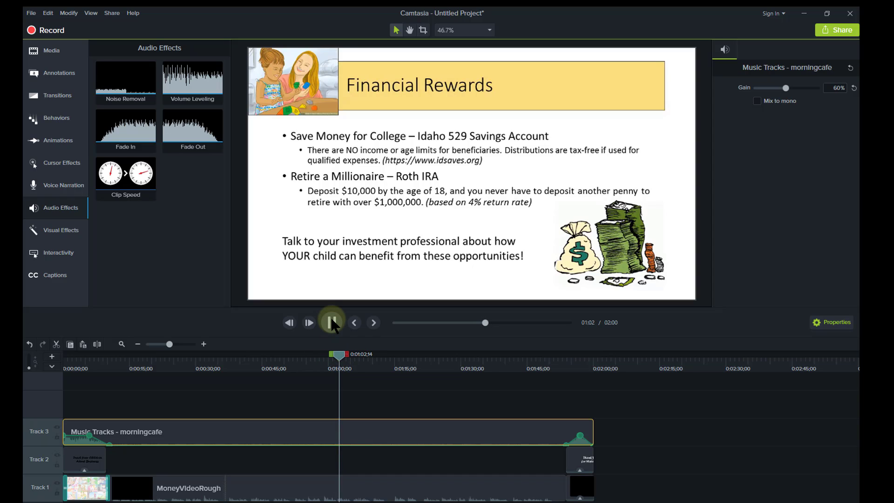